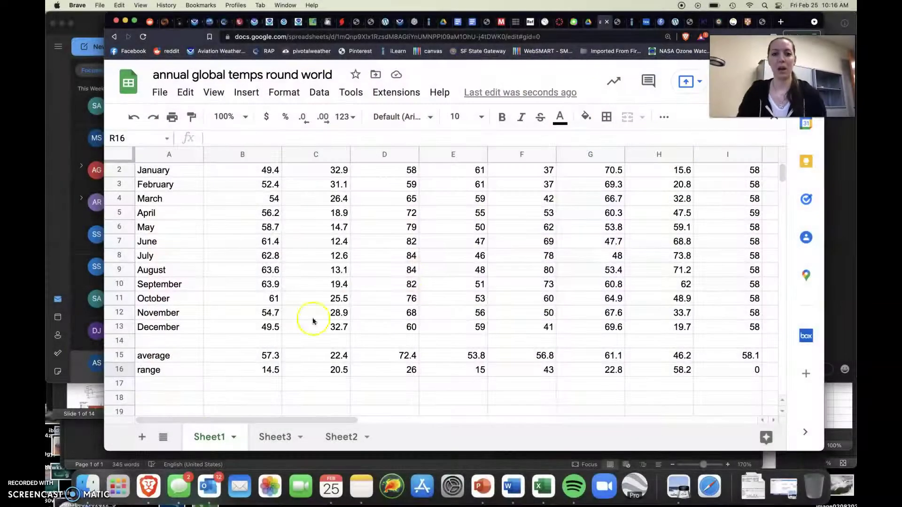
Step: Review the existing range formulas in row 16 for columns B through F
scroll(269, 393, "down", 2)
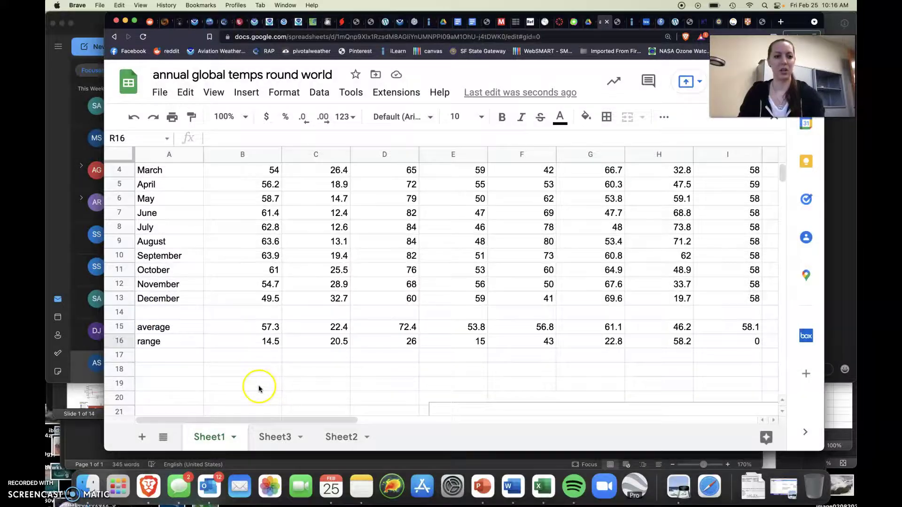
left_click(121, 342)
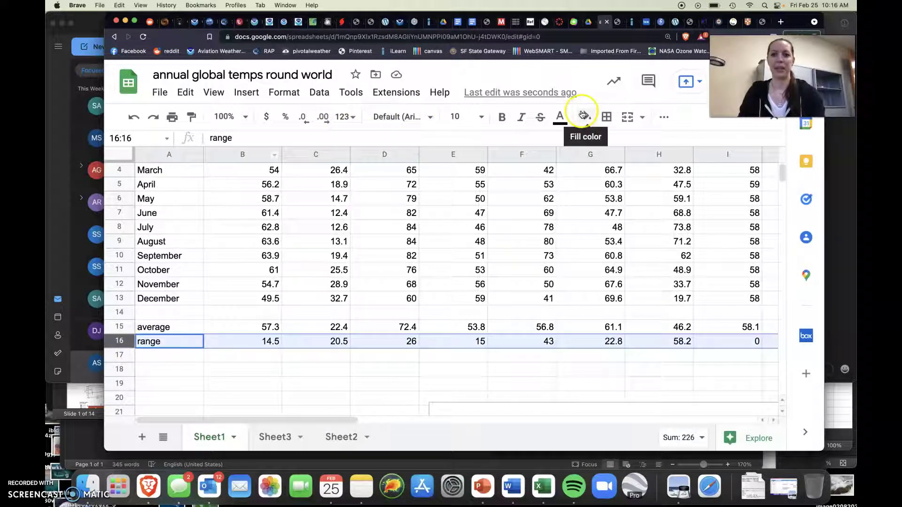
left_click(261, 353)
left_click(265, 344)
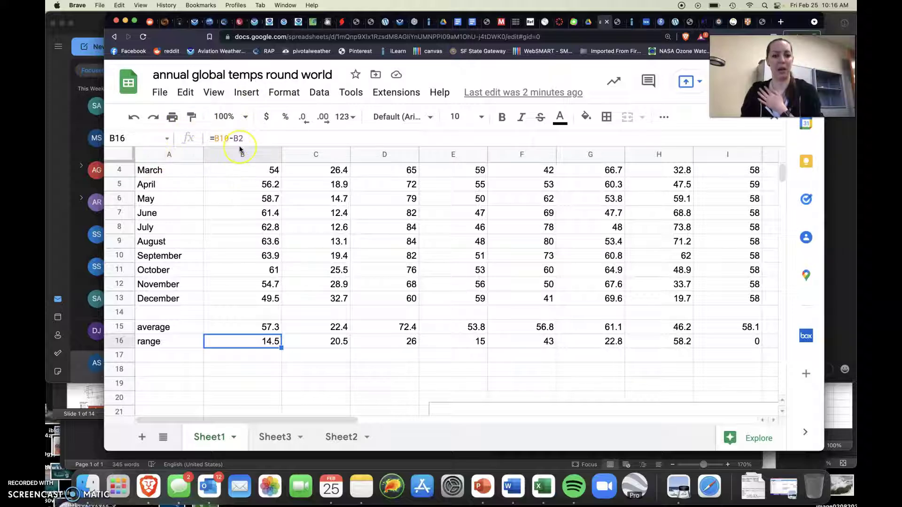
key("Right")
key("Right")
key("Right")
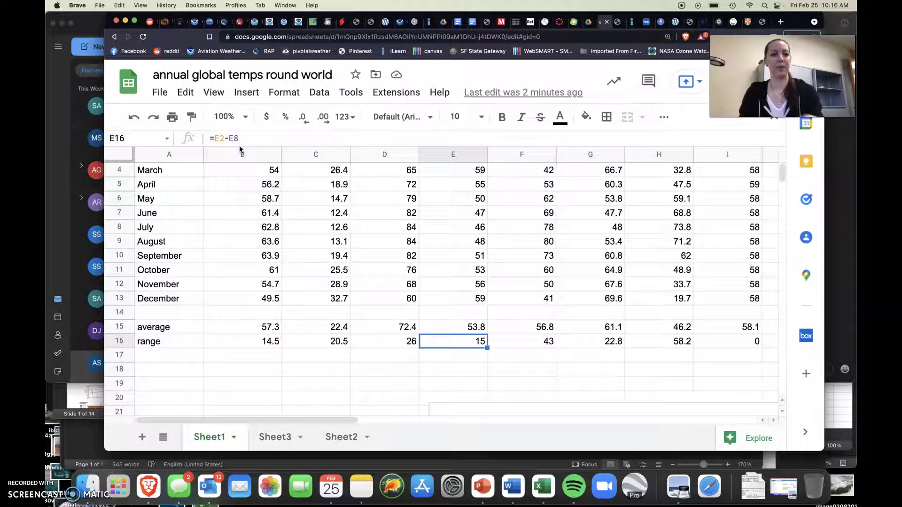
key("Right")
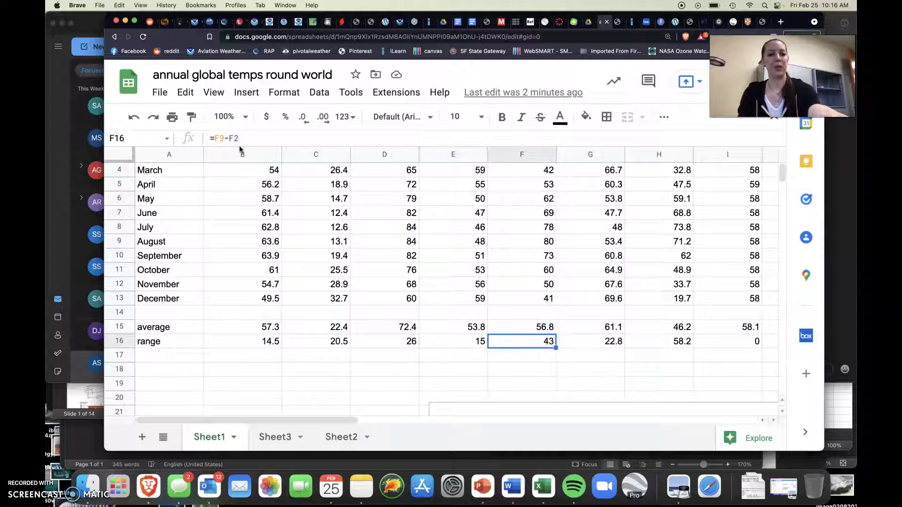
left_click(225, 137)
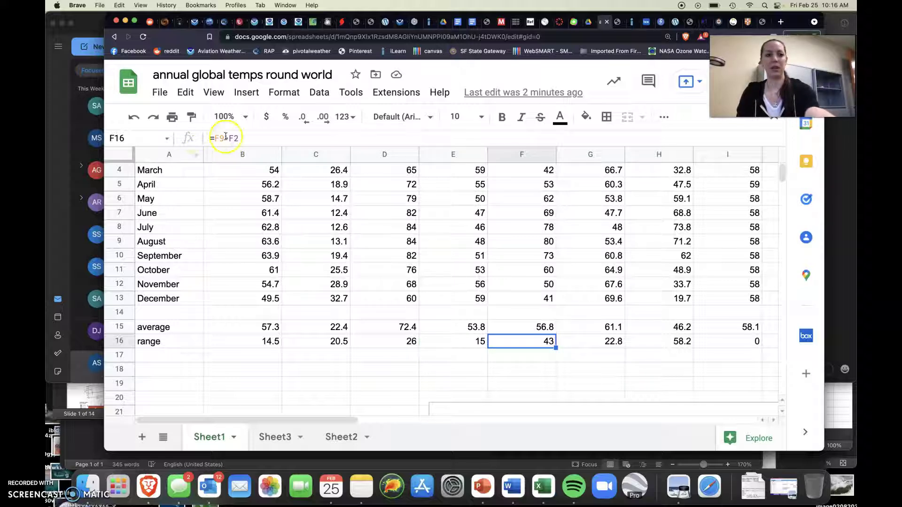
key("Left")
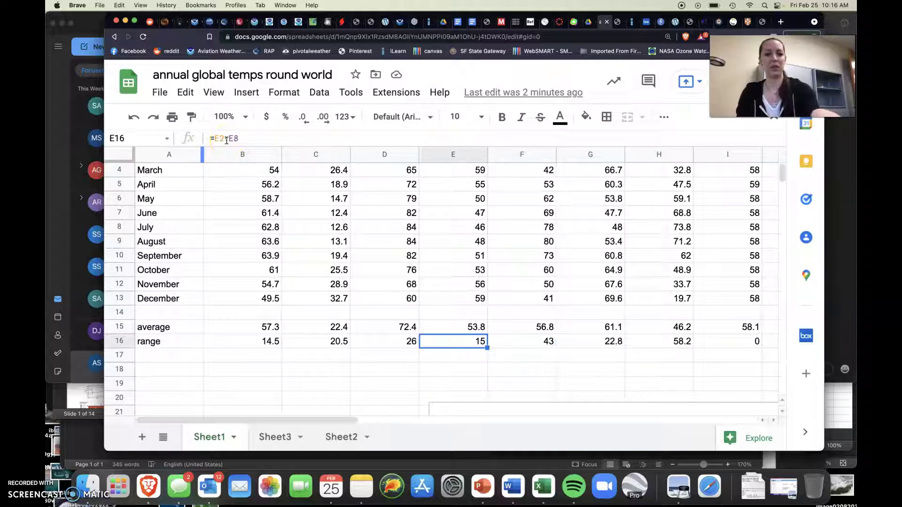
key("Right")
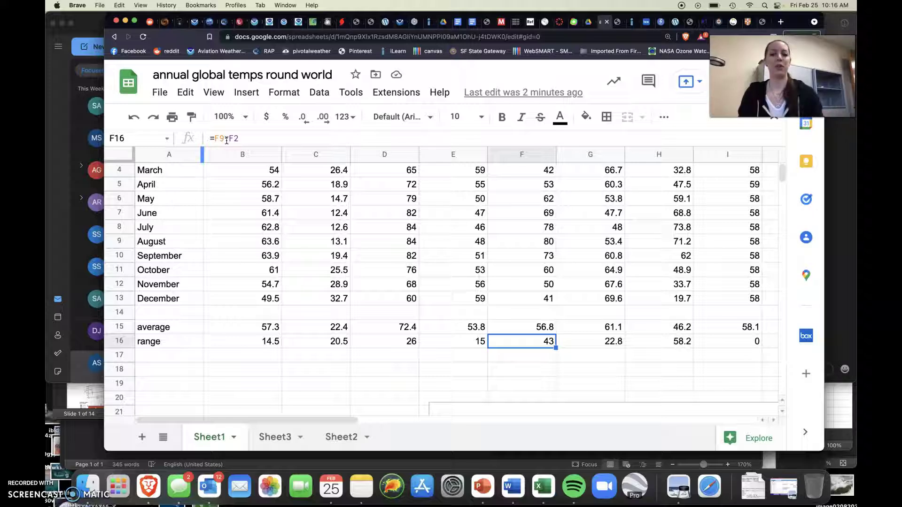
key("Down")
key("Left")
key("Left")
key("Left")
key("Left")
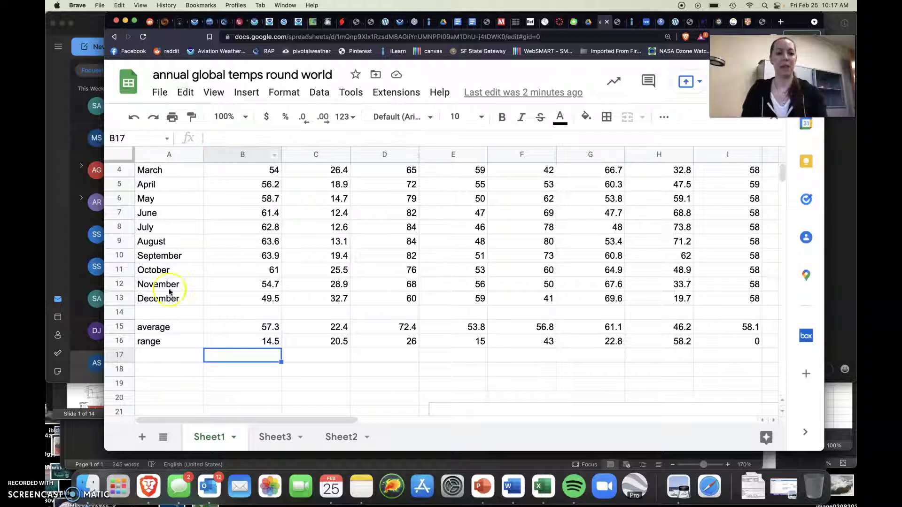
Step: Label cell A17 'calc. range'
left_click(167, 354)
type("calc. range")
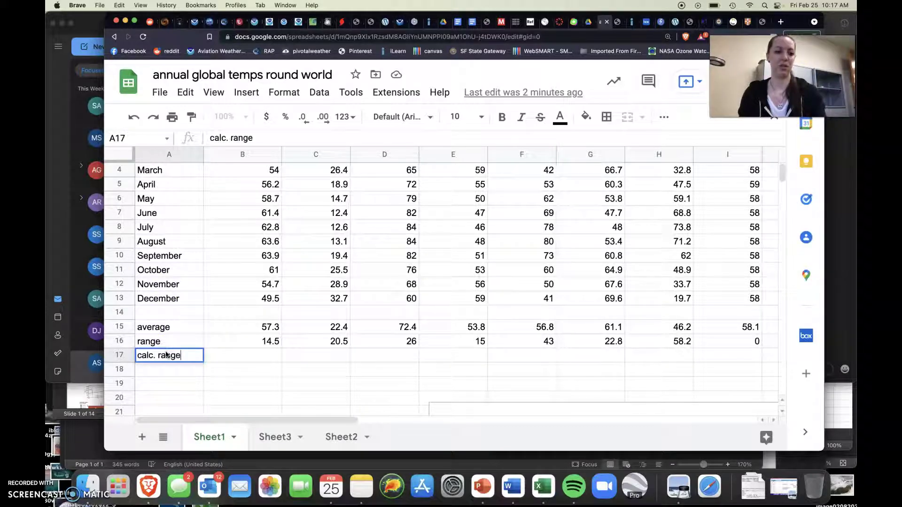
key("Tab")
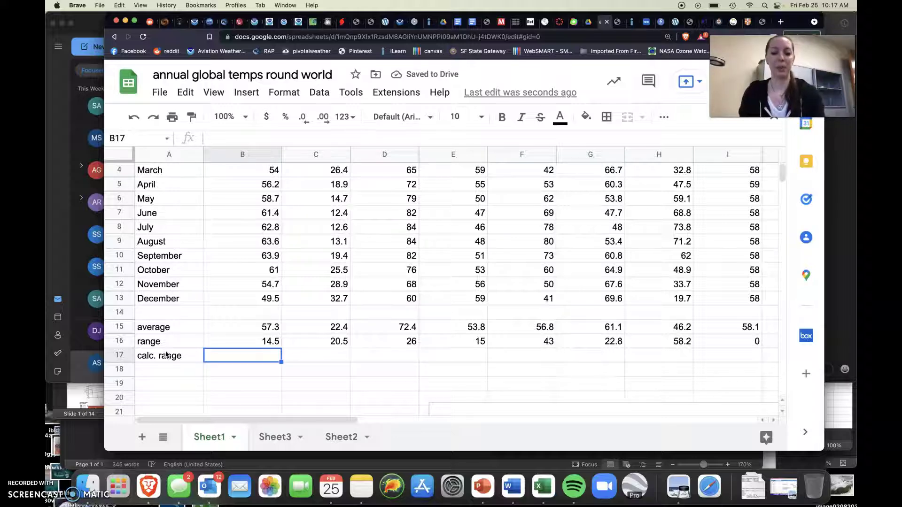
Step: In B17 build =(max(B2:B13)-min(B2:B13)) for San Francisco, previewing 14.5
type("=")
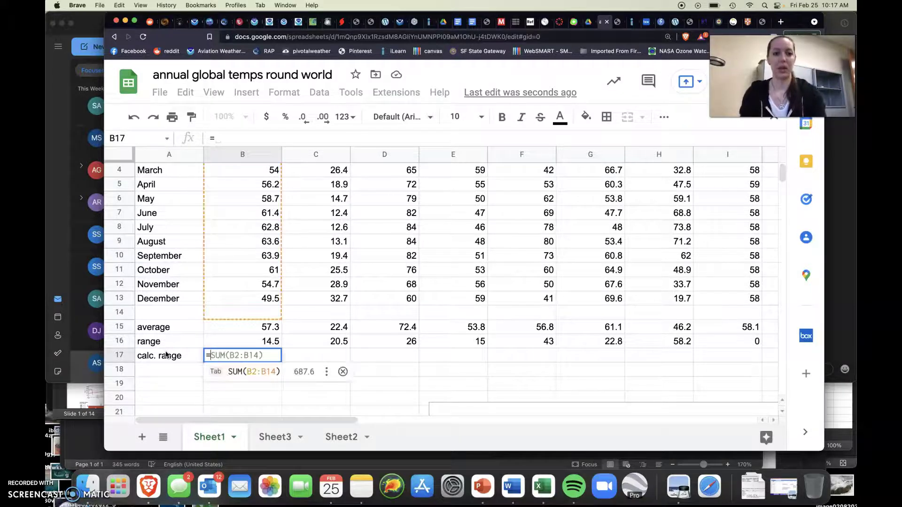
type("(")
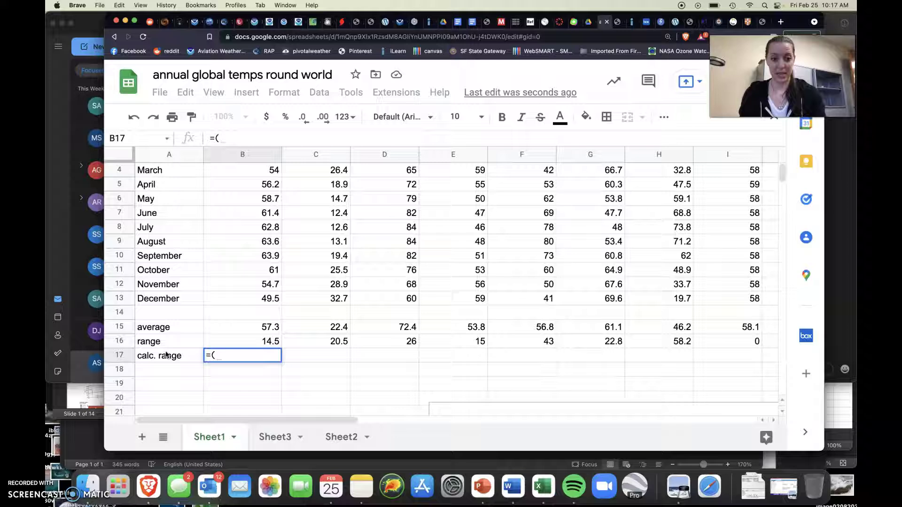
type("max")
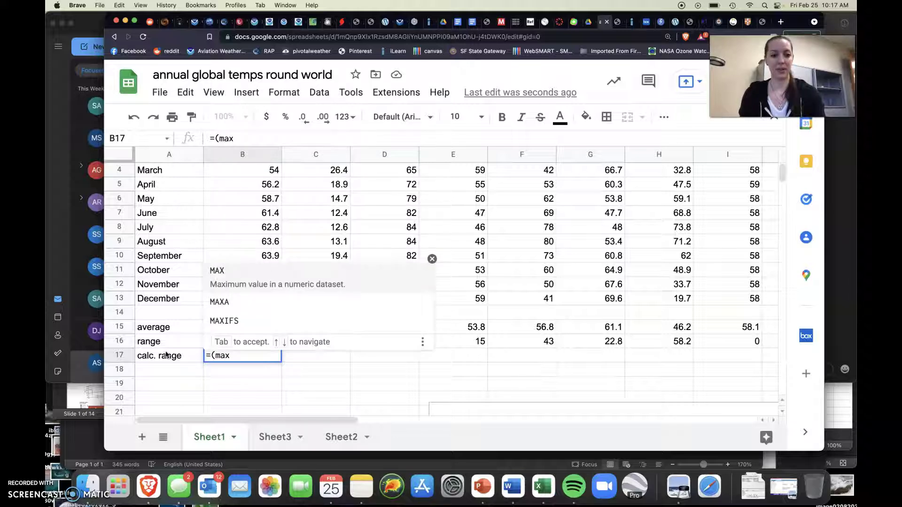
key("BackSpace")
key("BackSpace")
key("BackSpace")
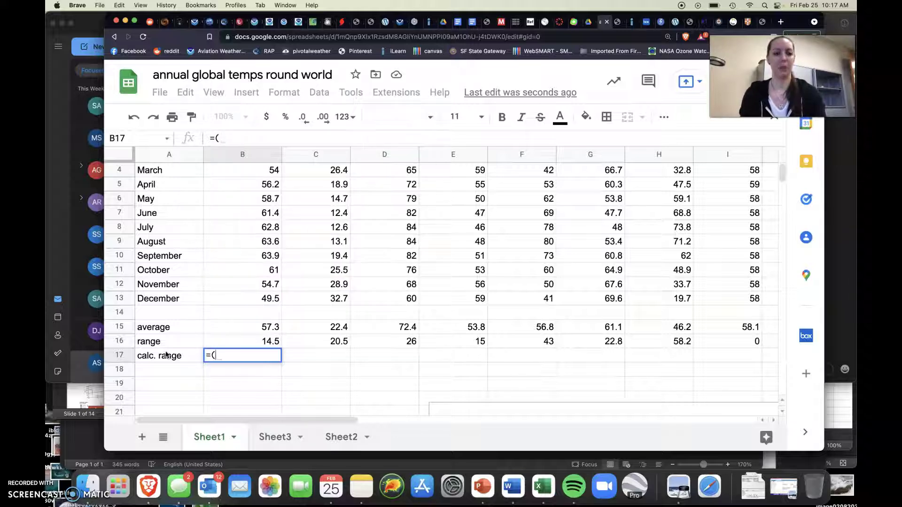
type("max(")
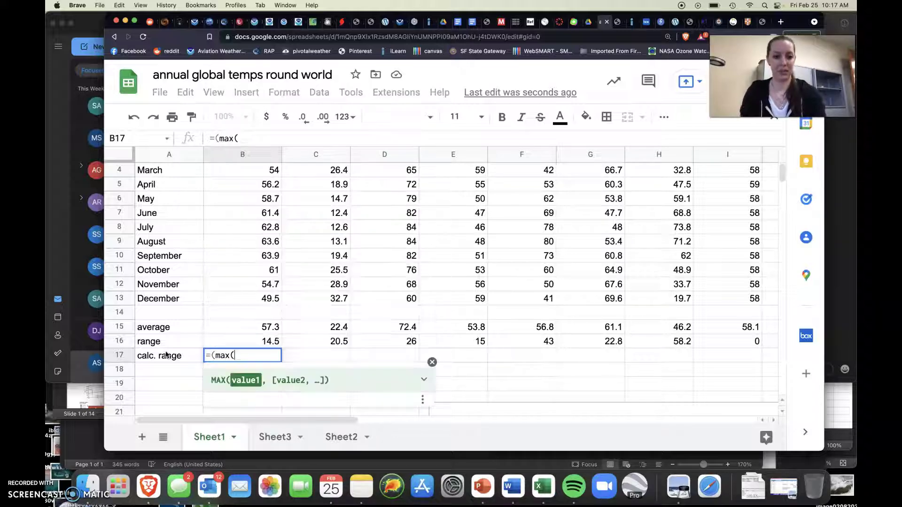
scroll(227, 212, "up", 3)
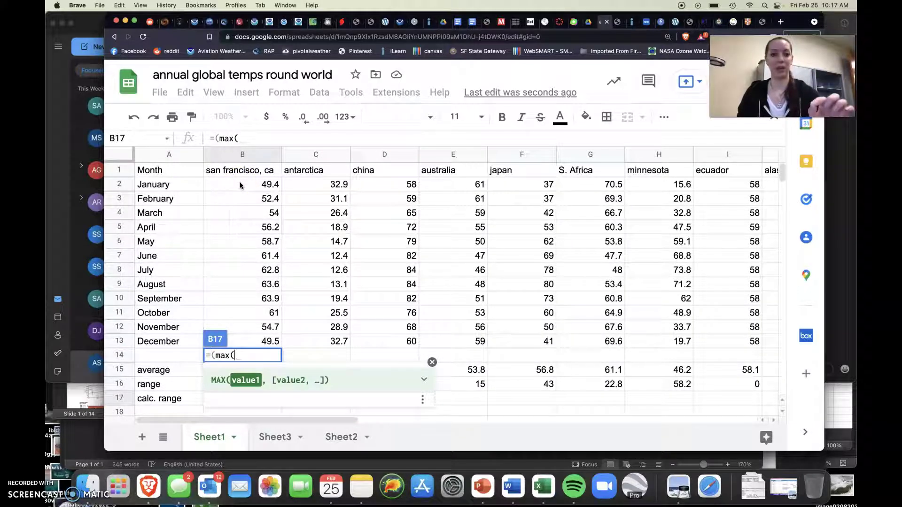
left_click_drag(240, 185, 249, 346)
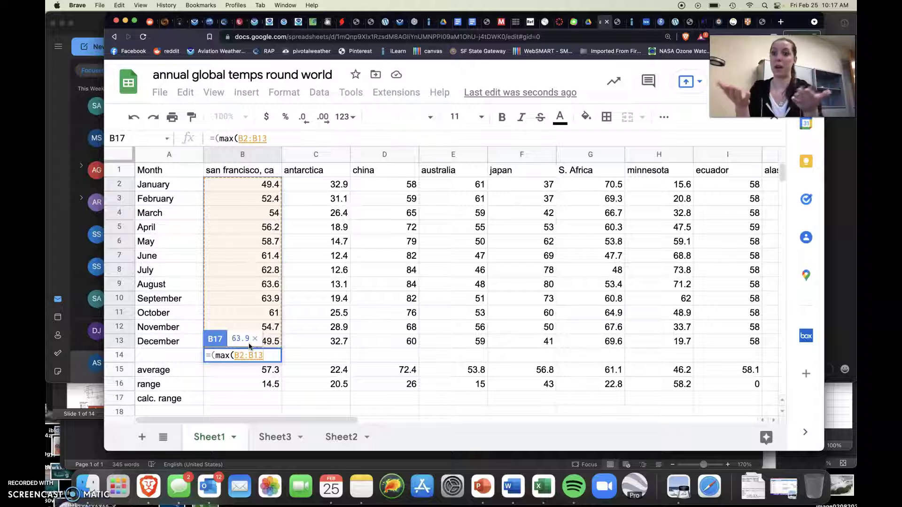
type(")")
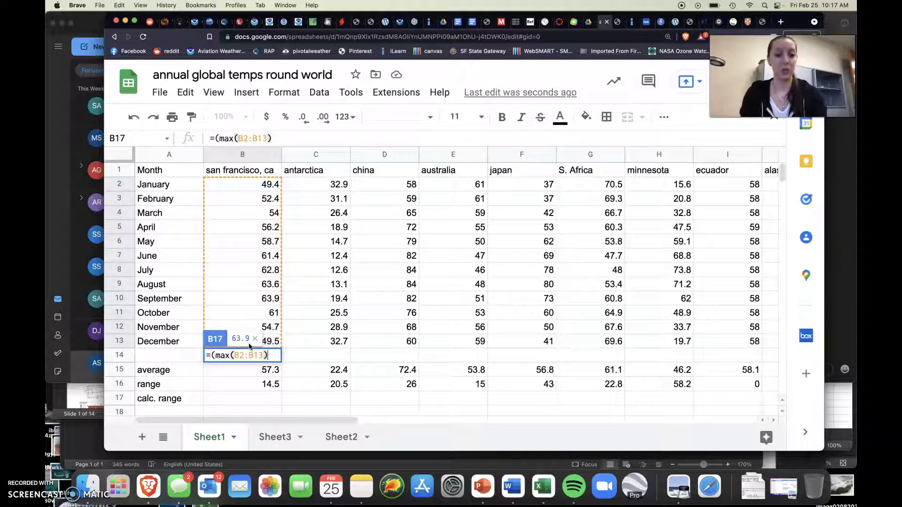
type("-")
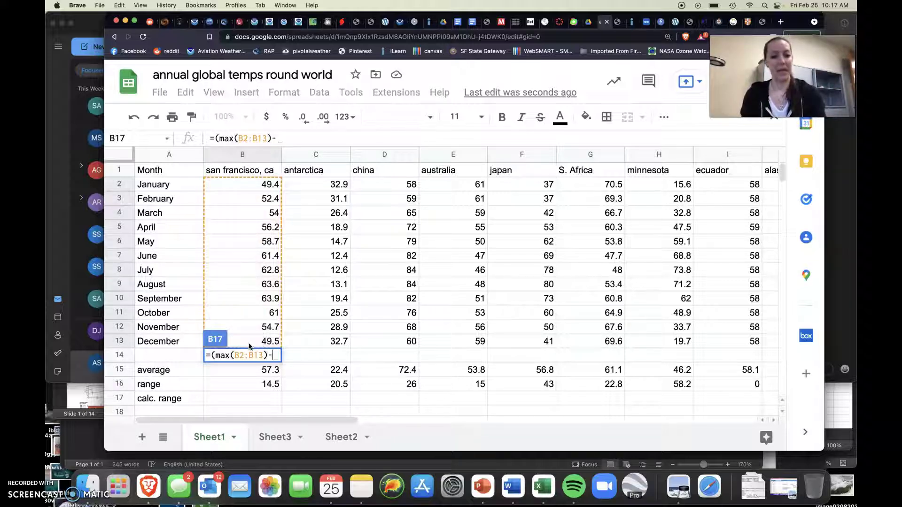
type("min")
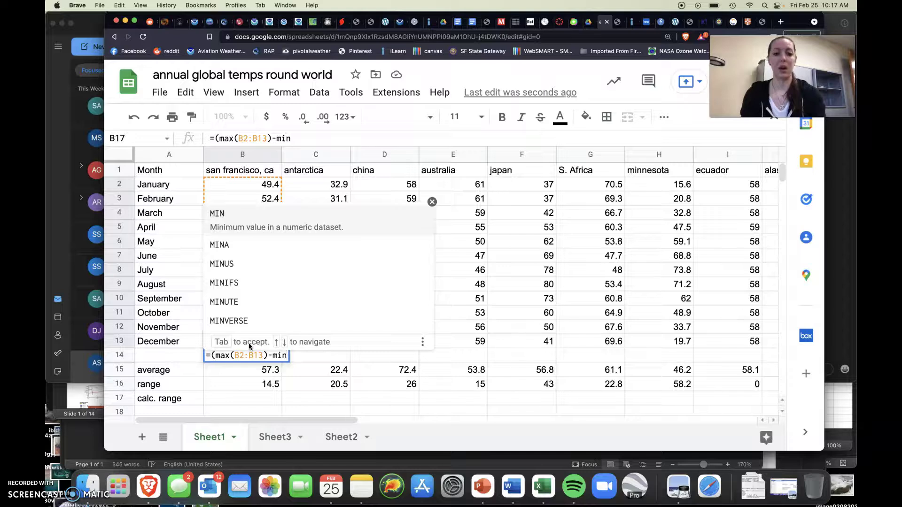
type("(")
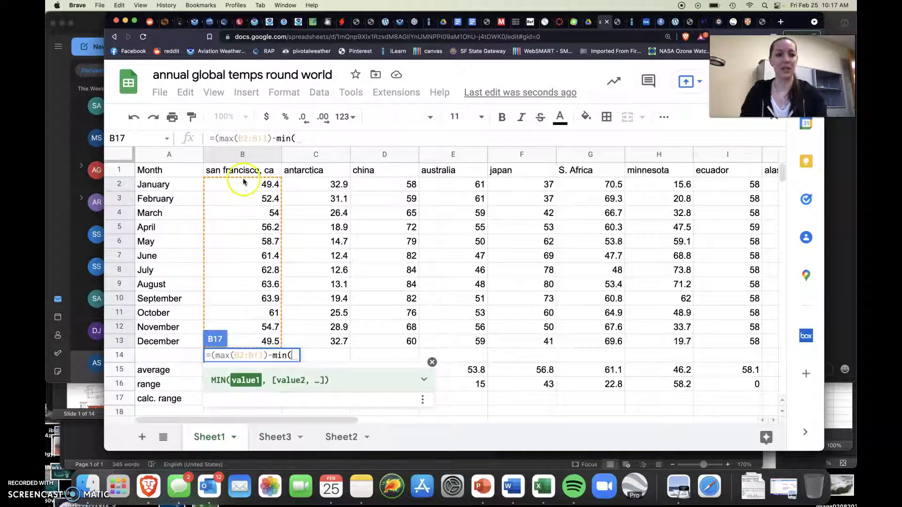
left_click_drag(244, 181, 248, 341)
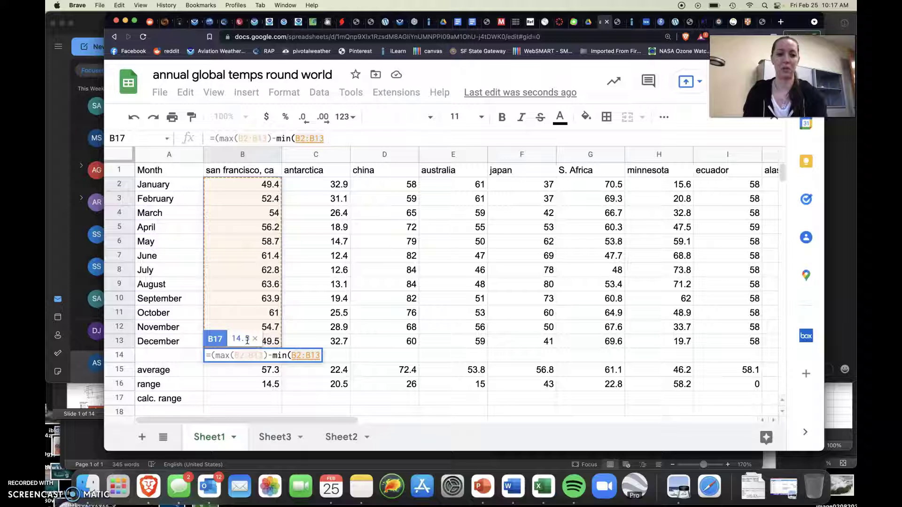
type("))")
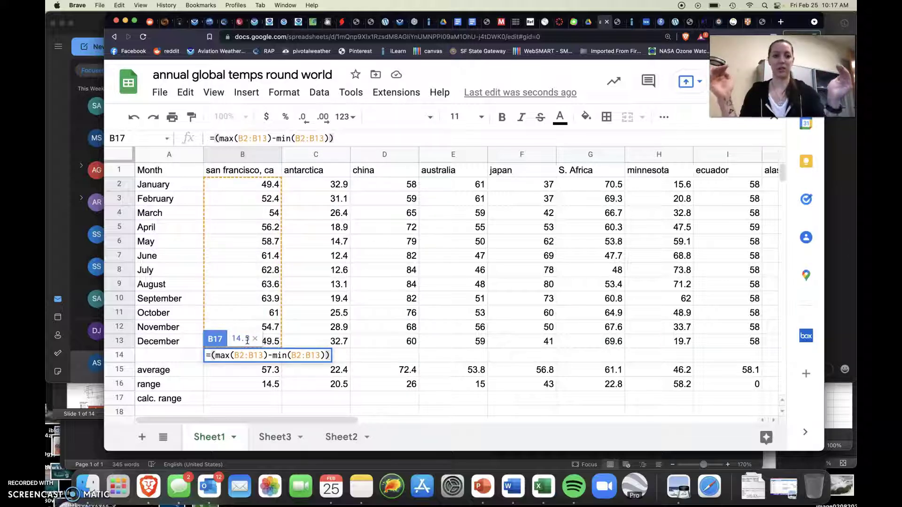
left_click(261, 361)
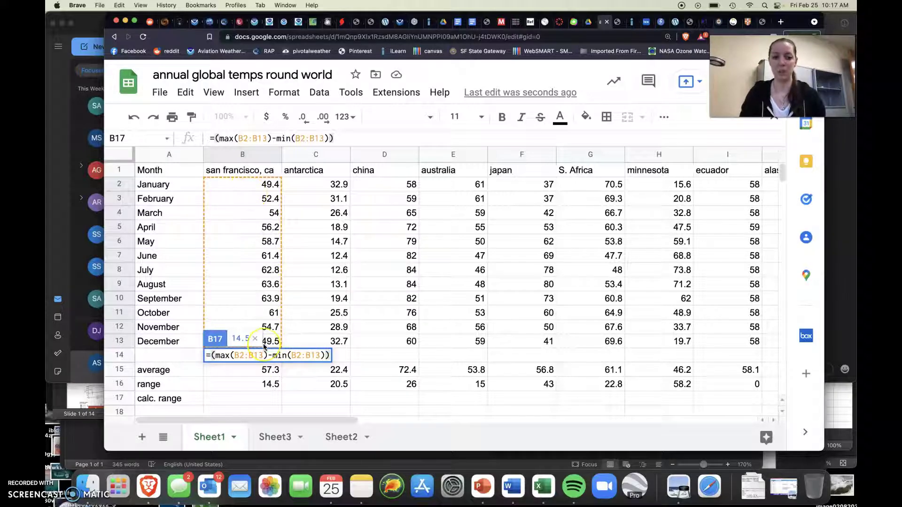
Step: Commit the B17 formula and fill it right across row 17 to column K
key("Return")
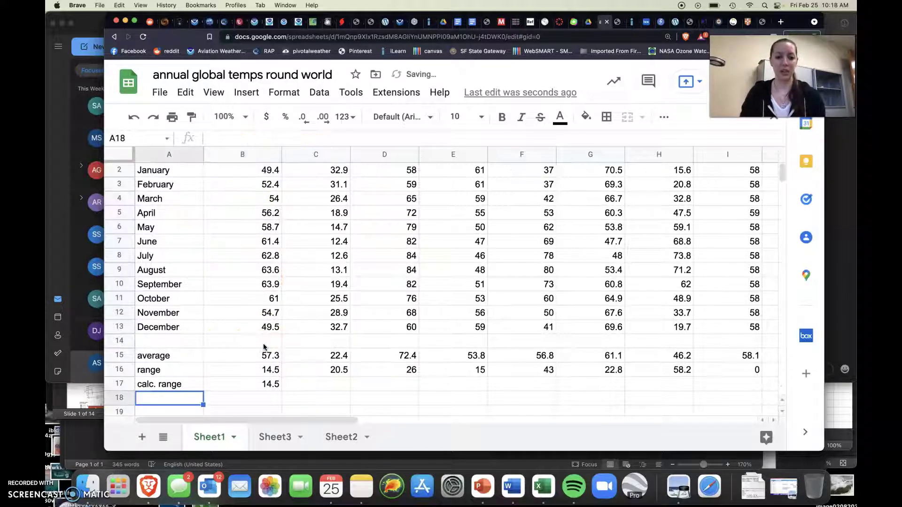
left_click(272, 384)
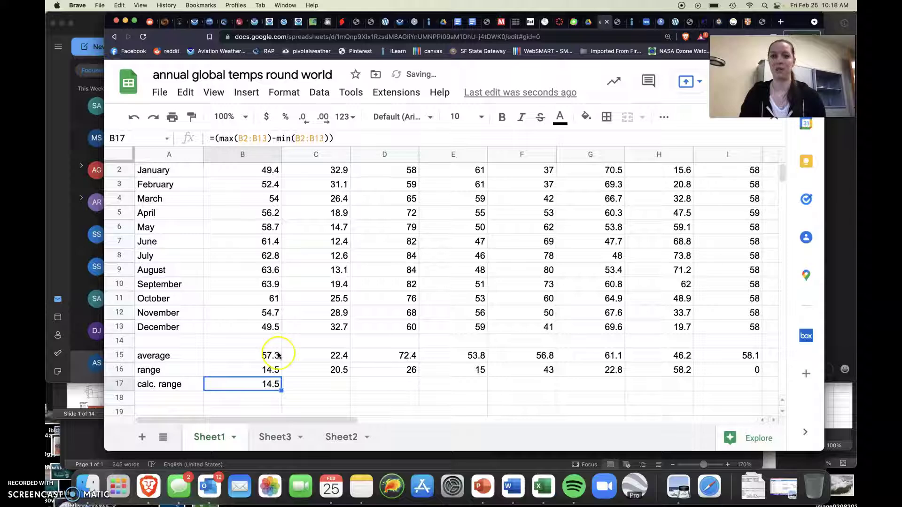
scroll(277, 354, "down", 5)
scroll(278, 352, "down", 1)
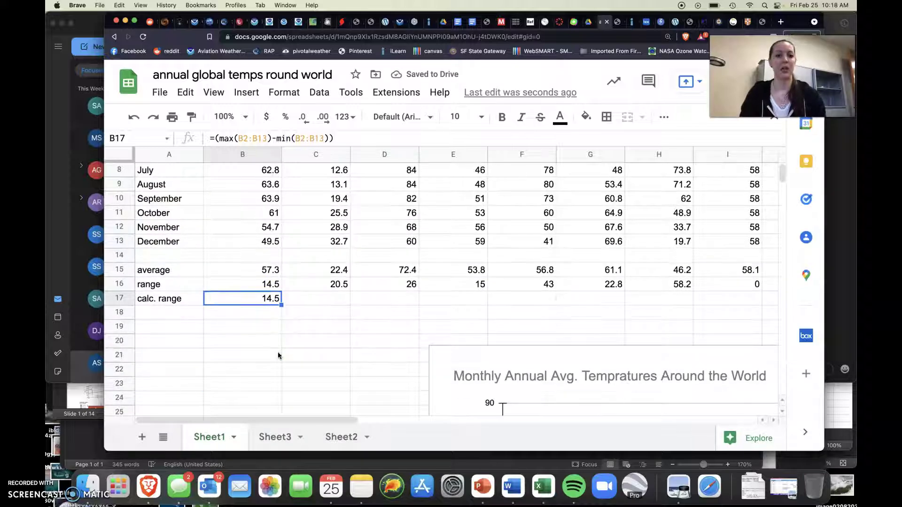
left_click(271, 296)
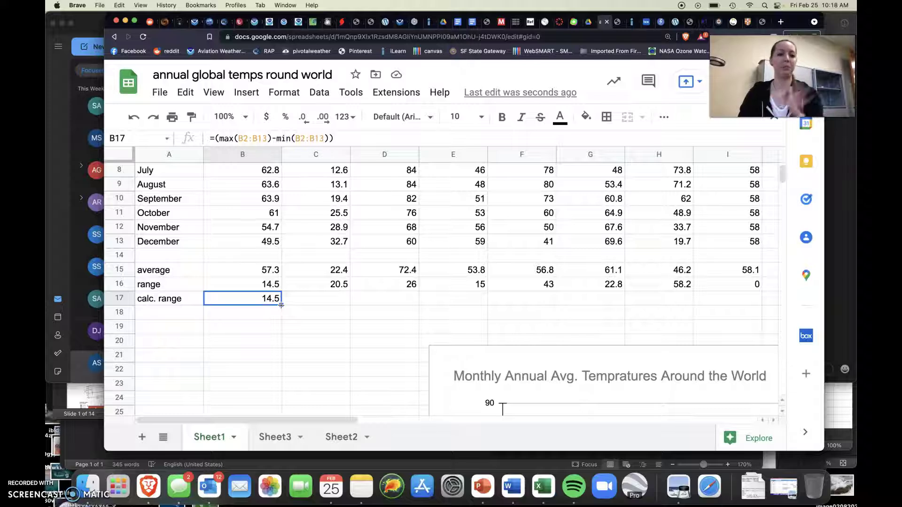
left_click_drag(281, 305, 465, 300)
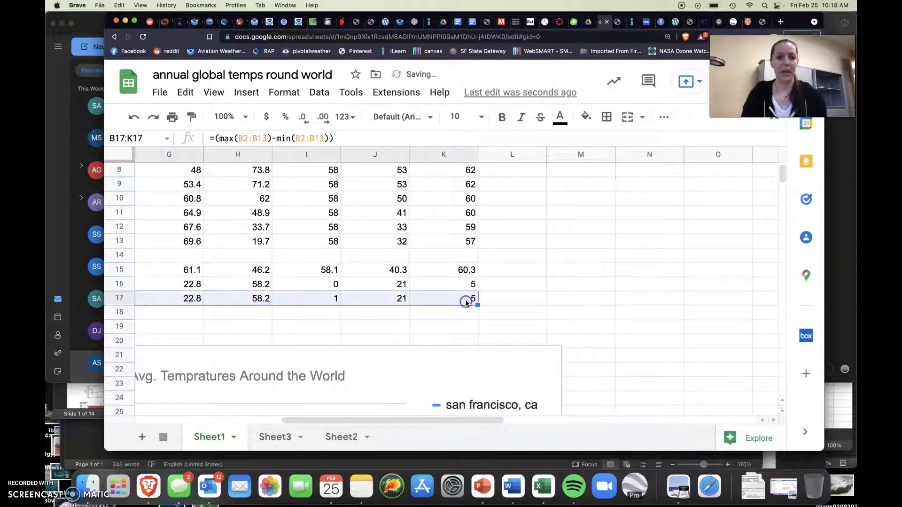
Step: Compare the filled results with the Ecuador range formula =I7-I6 in I16
left_click(331, 322)
scroll(331, 321, "left", 2)
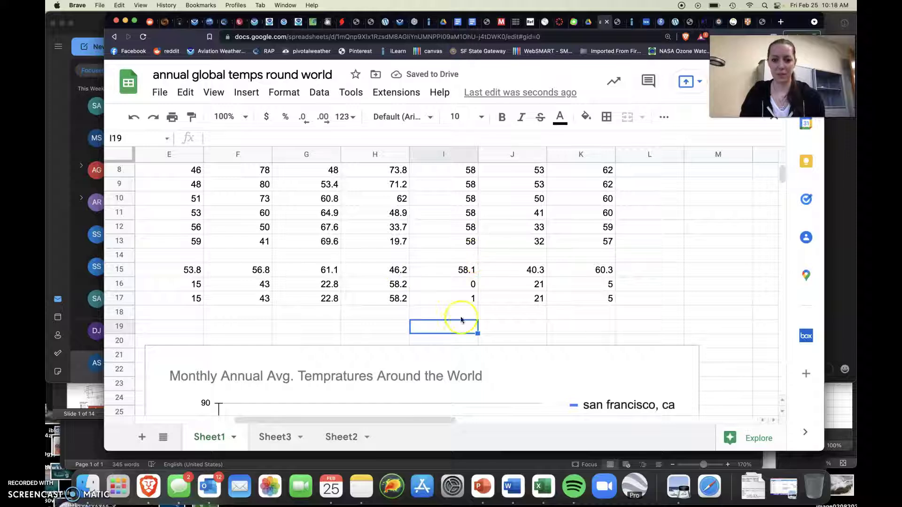
left_click(466, 285)
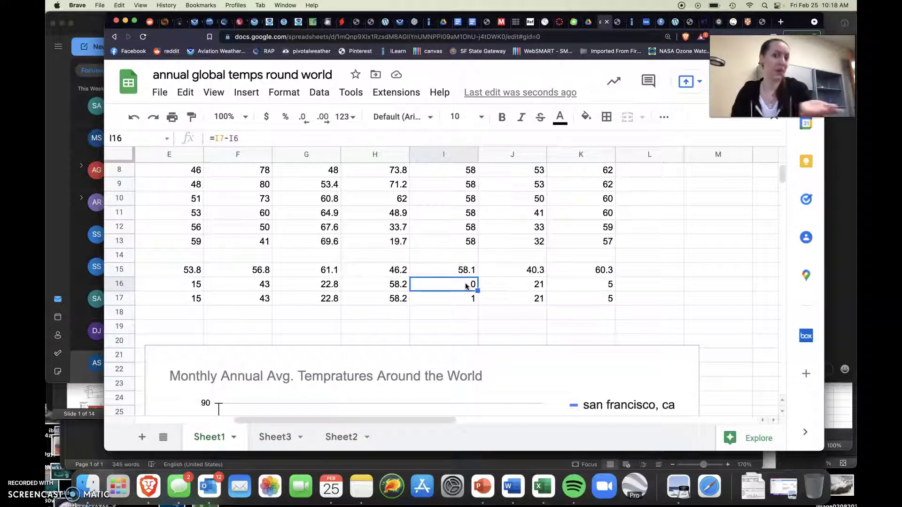
scroll(467, 286, "up", 2)
scroll(466, 285, "up", 2)
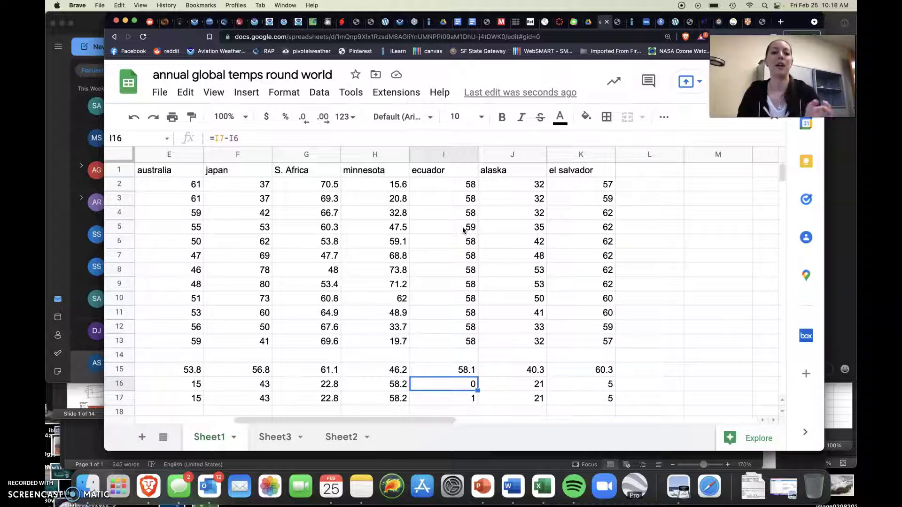
scroll(463, 230, "down", 2)
scroll(462, 230, "left", 4)
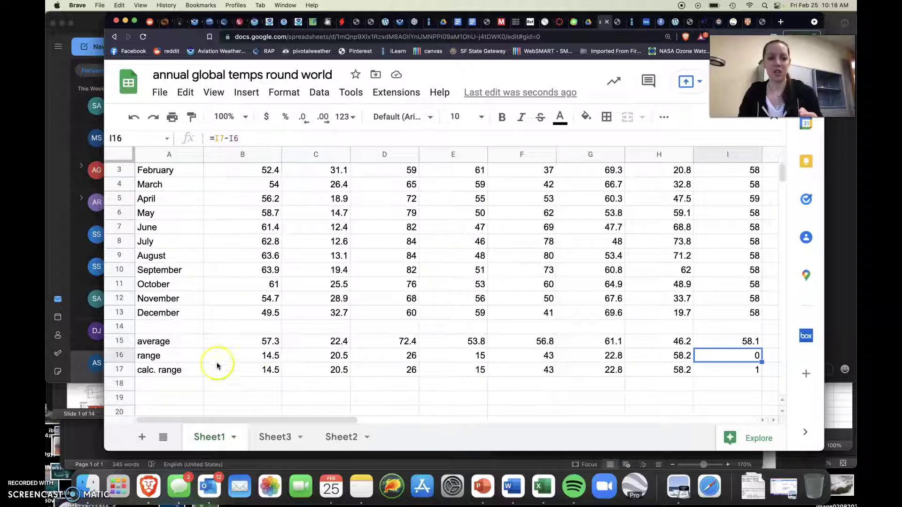